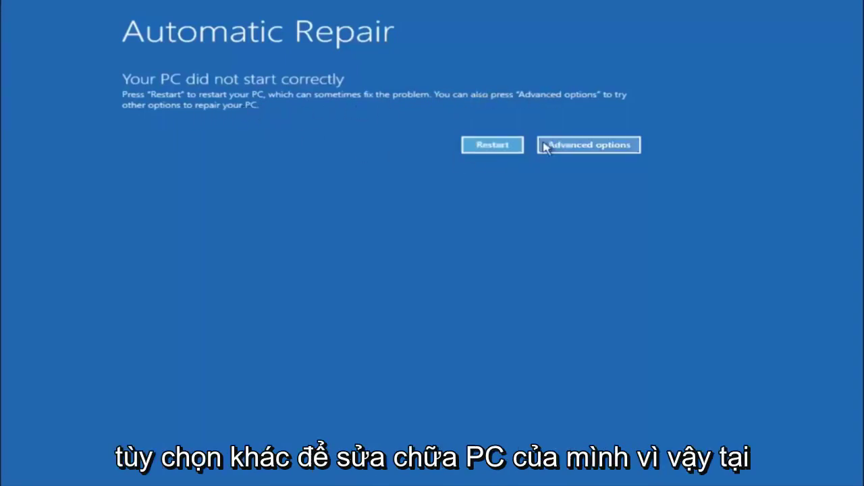
Open System Restore from the advanced troubleshooting options of the recovery environment.
click(587, 144)
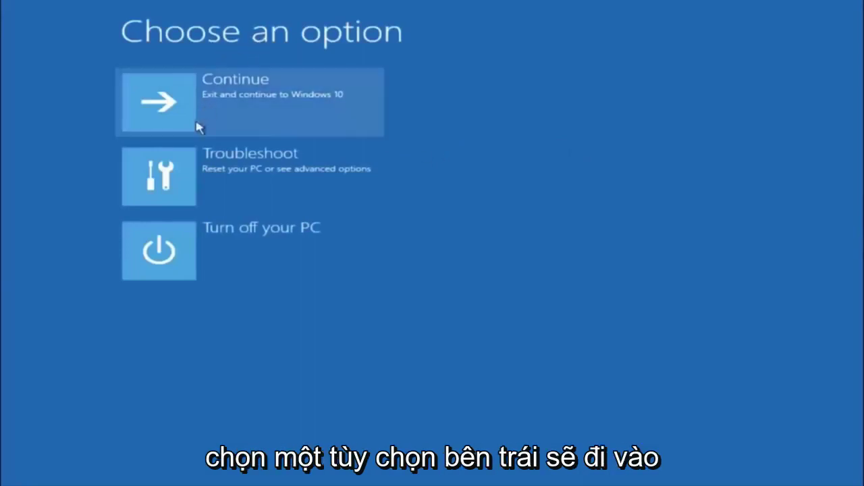
click(184, 174)
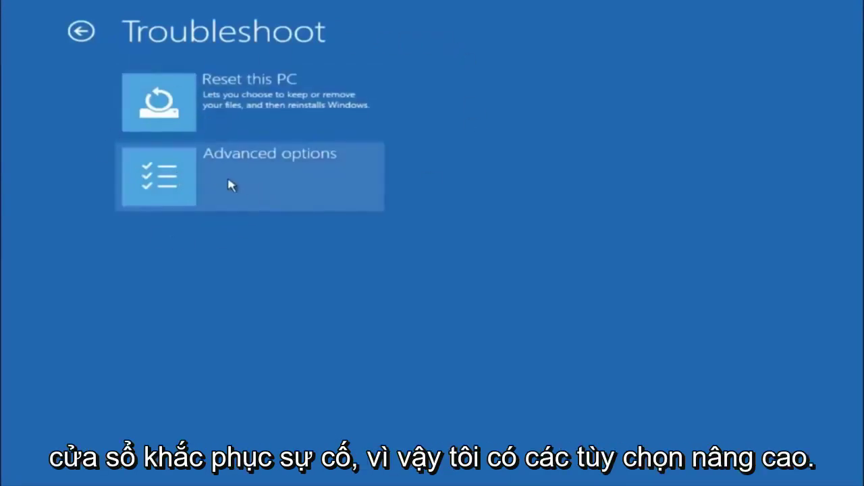
click(192, 182)
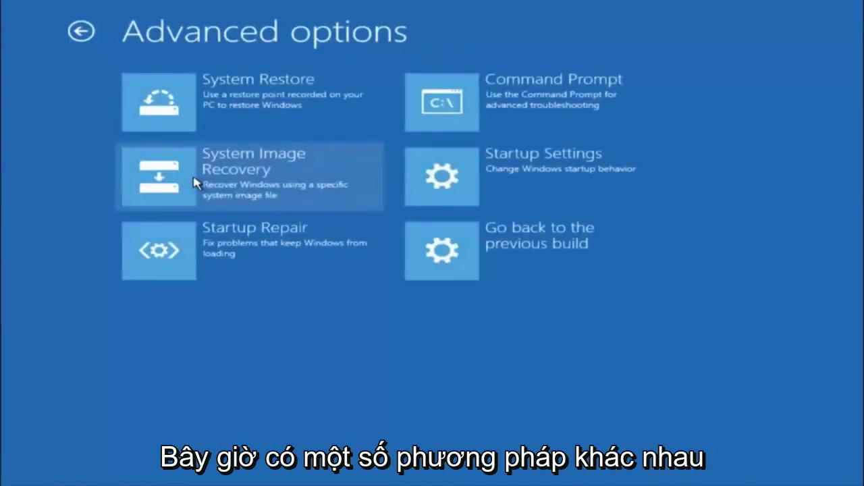
click(204, 96)
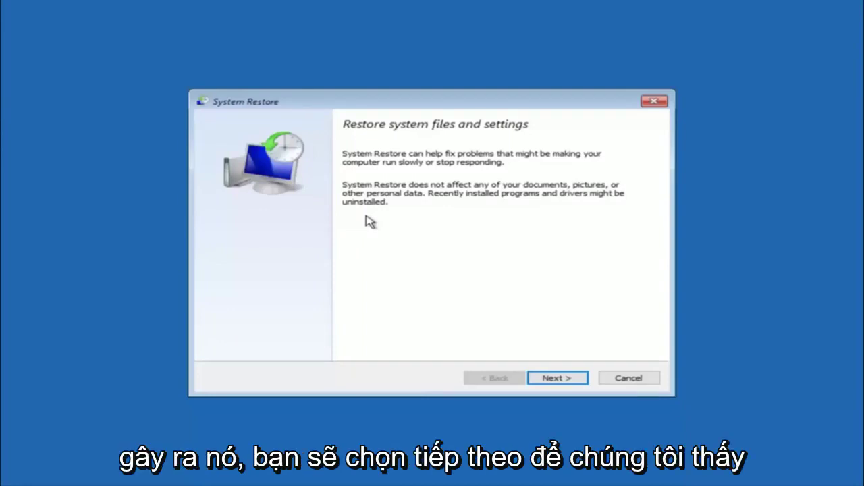
Restore the system to the manual "before update" restore point of 10/5/2016 1:14:37 PM and restart the computer.
click(540, 381)
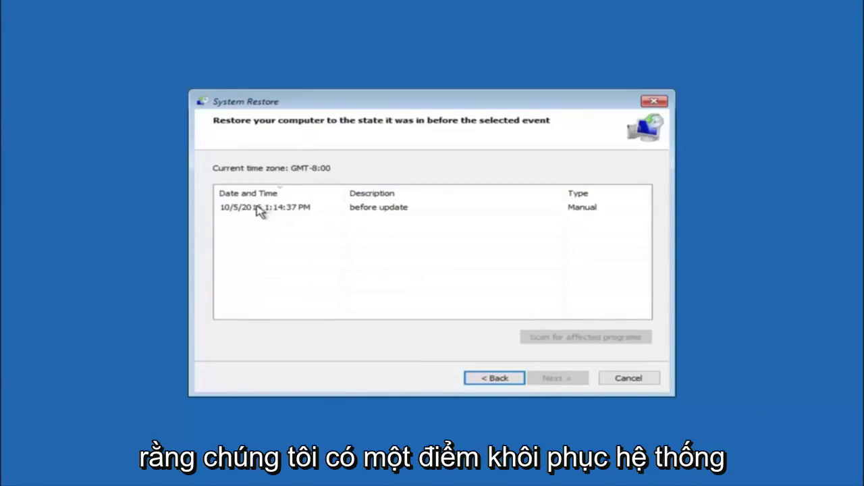
click(244, 211)
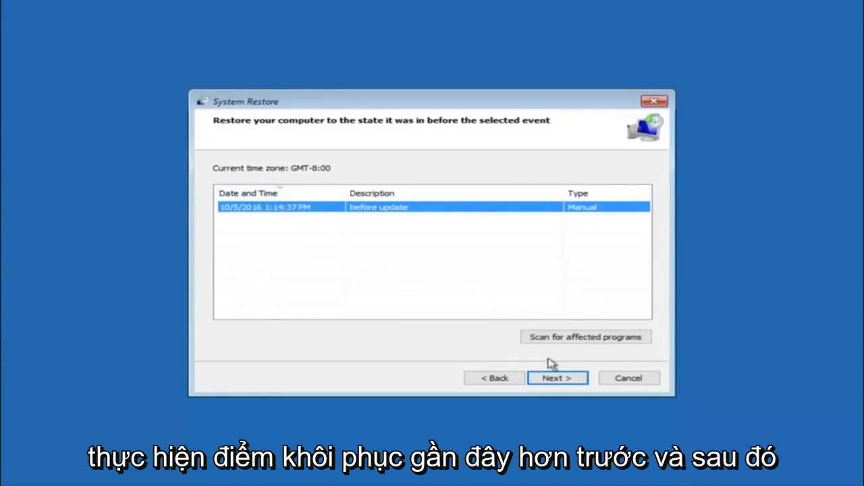
click(559, 382)
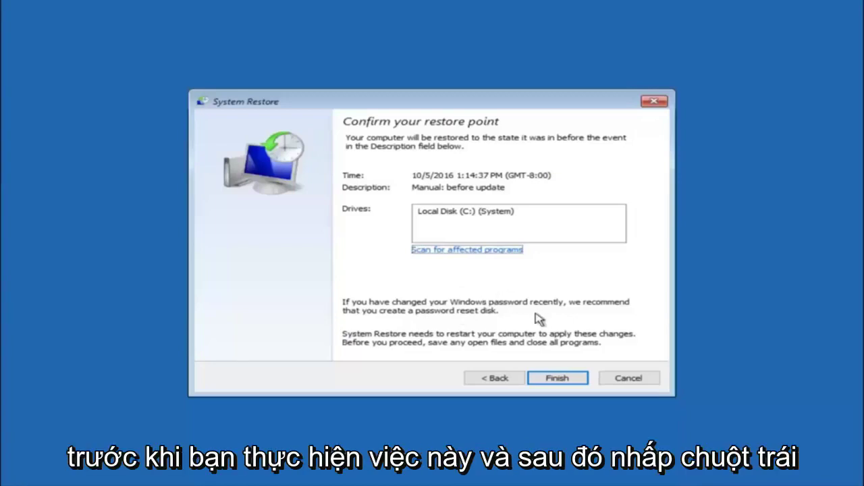
click(558, 382)
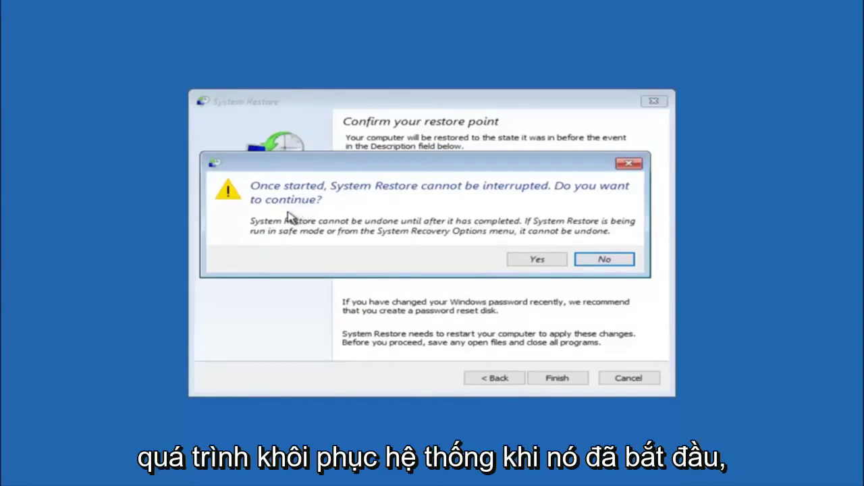
click(533, 263)
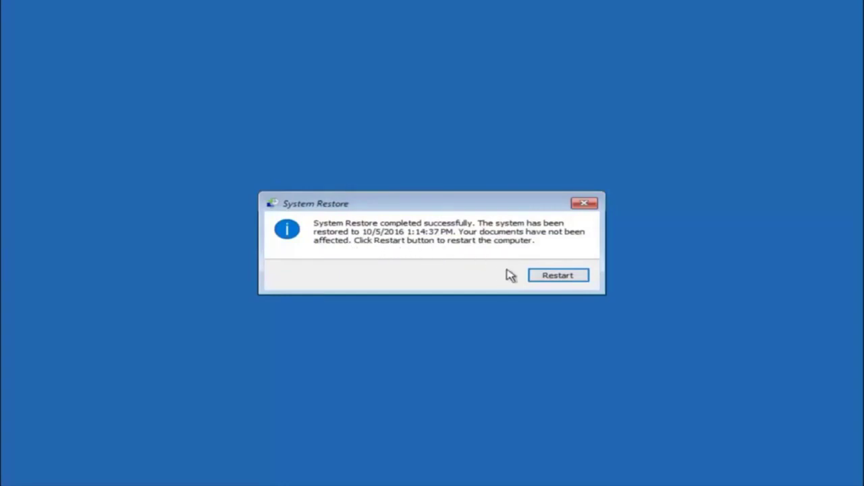
click(551, 278)
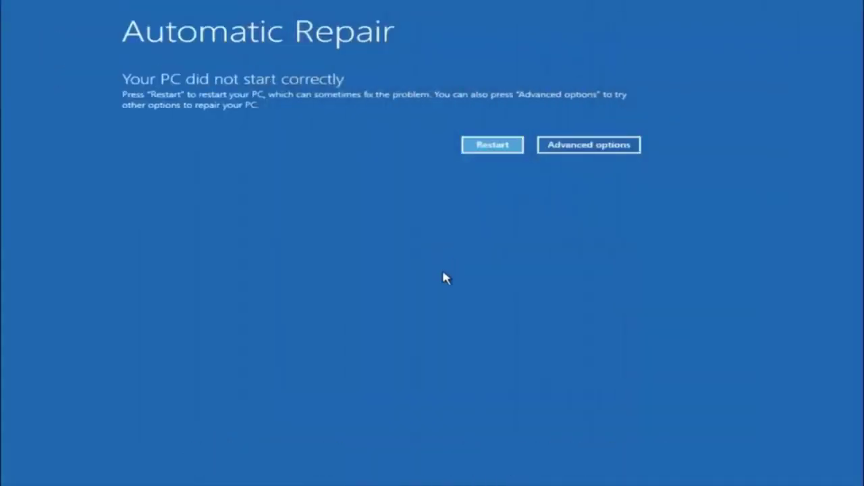
Run Startup Repair from the advanced troubleshooting options.
click(577, 145)
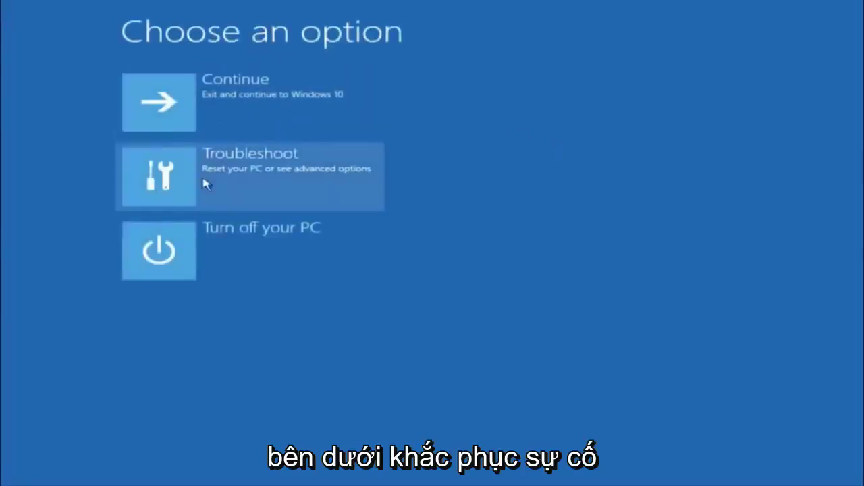
click(236, 174)
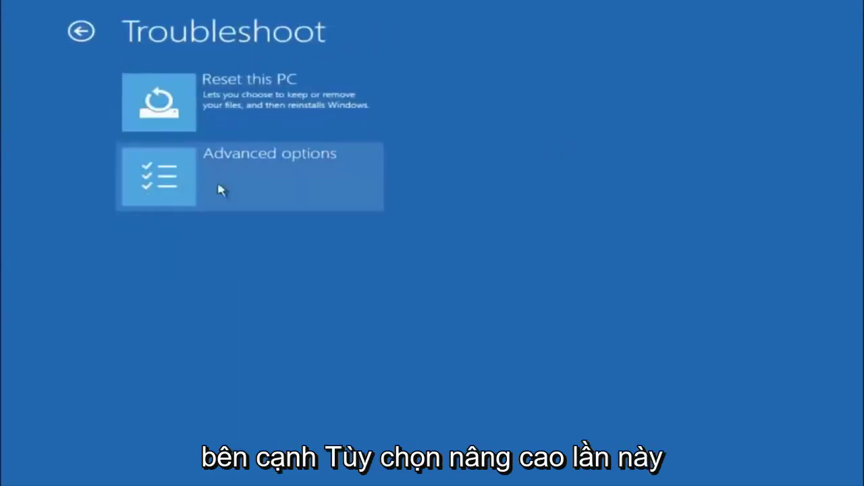
click(209, 185)
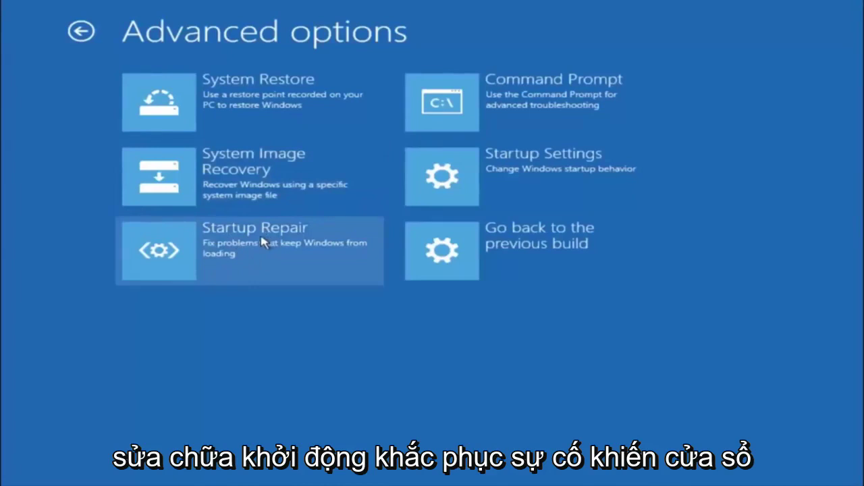
click(165, 255)
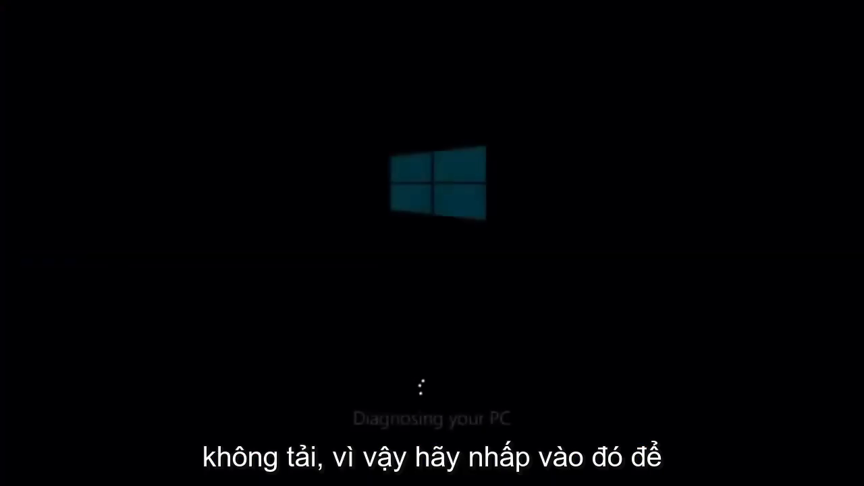
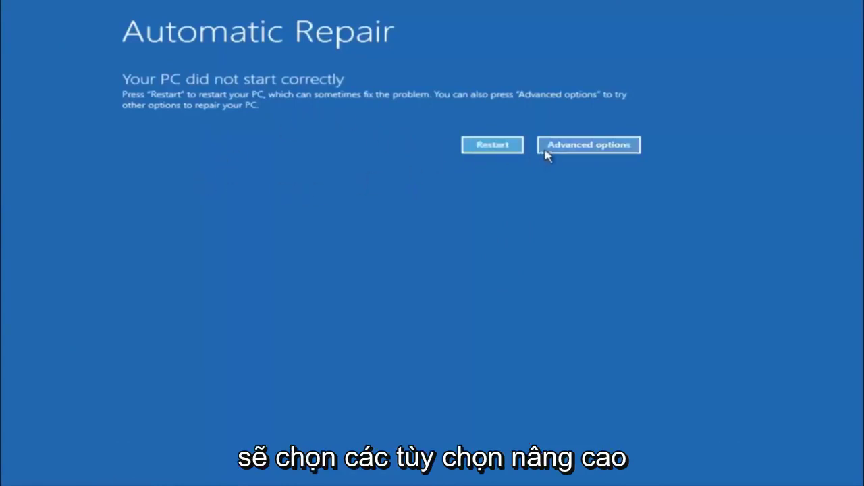
Open Command Prompt from the advanced troubleshooting options.
click(579, 146)
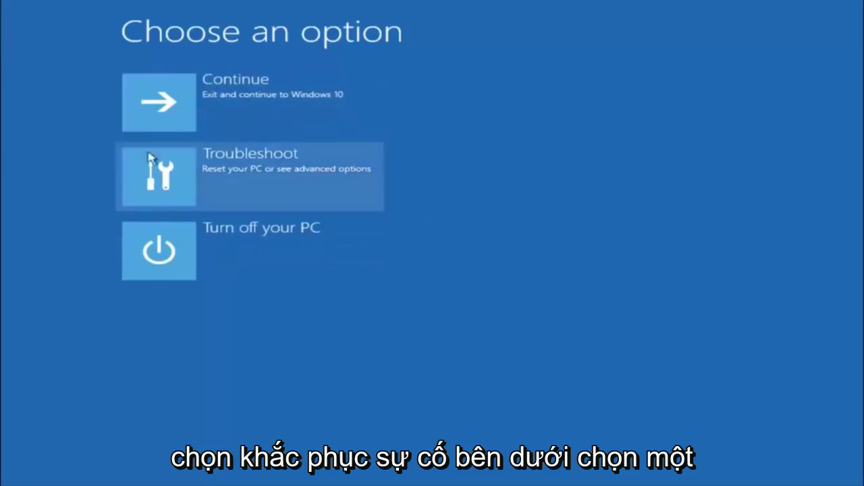
click(169, 183)
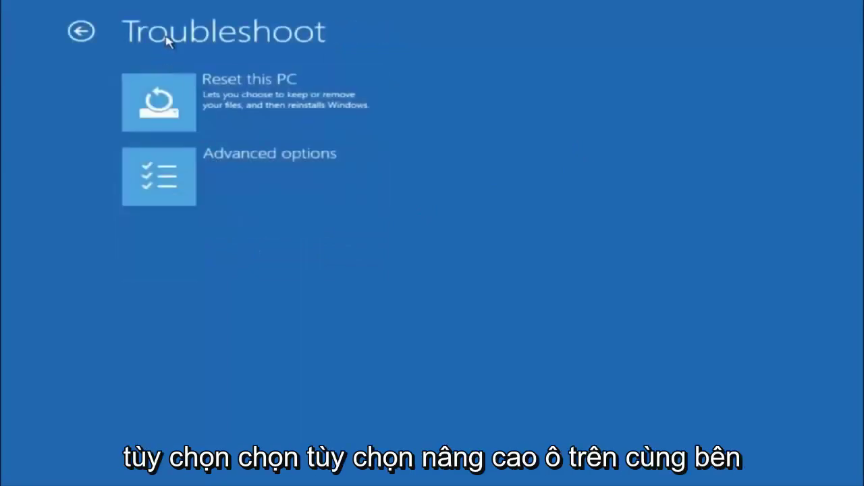
click(200, 171)
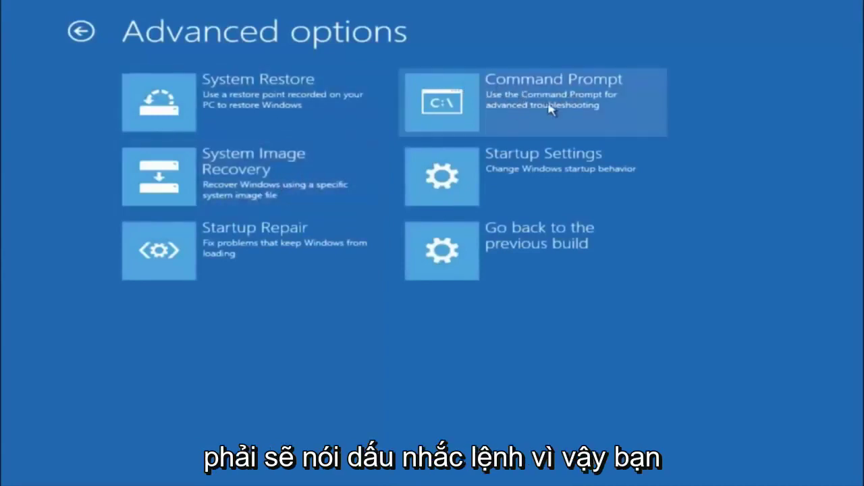
click(508, 111)
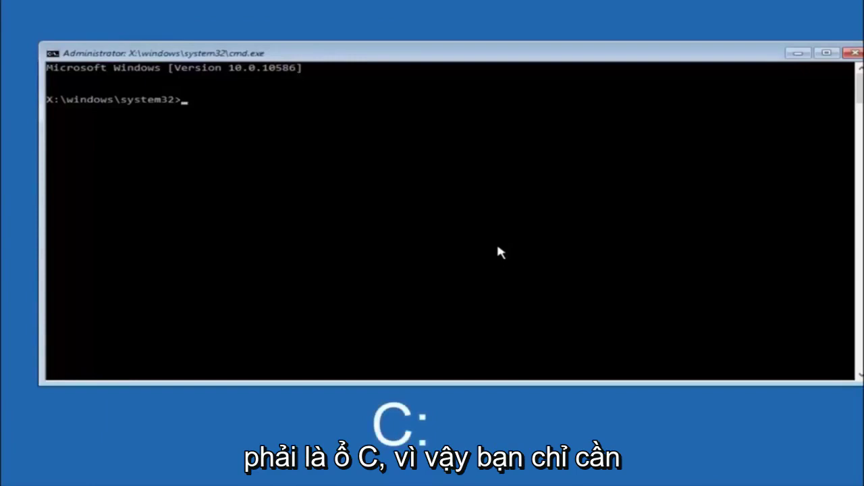
Switch the command line to the C: drive and list its contents with dir.
text(c:)
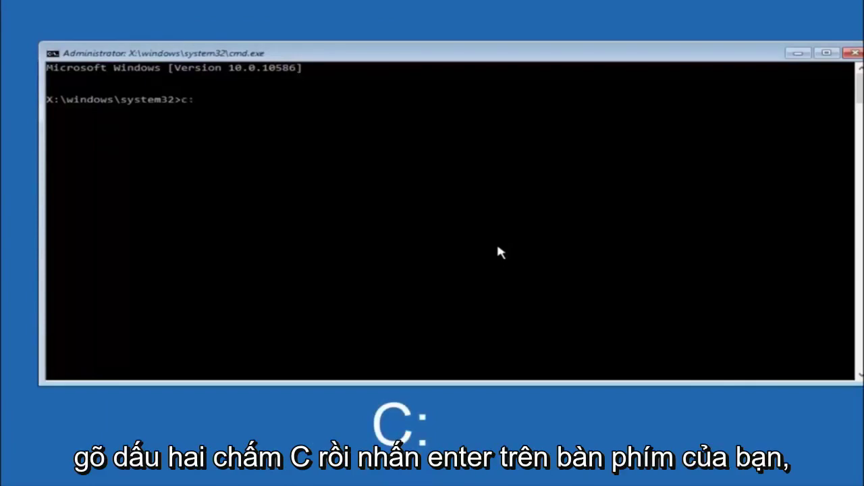
key(Return)
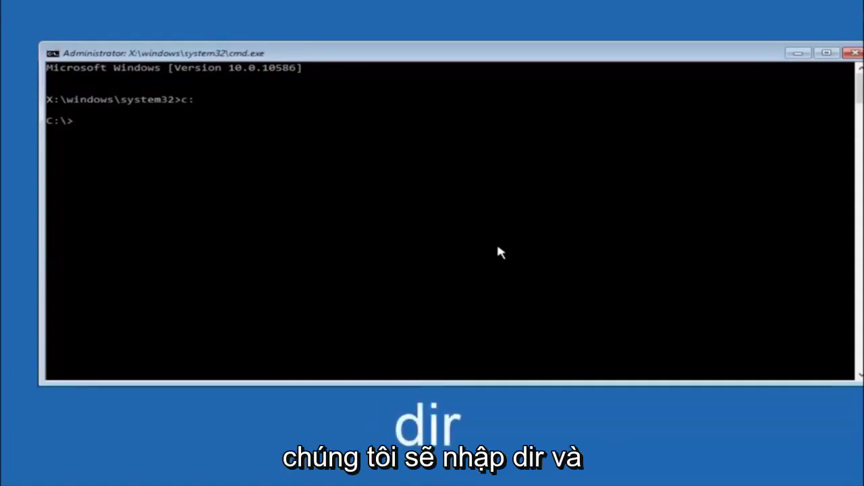
text(dir)
key(Return)
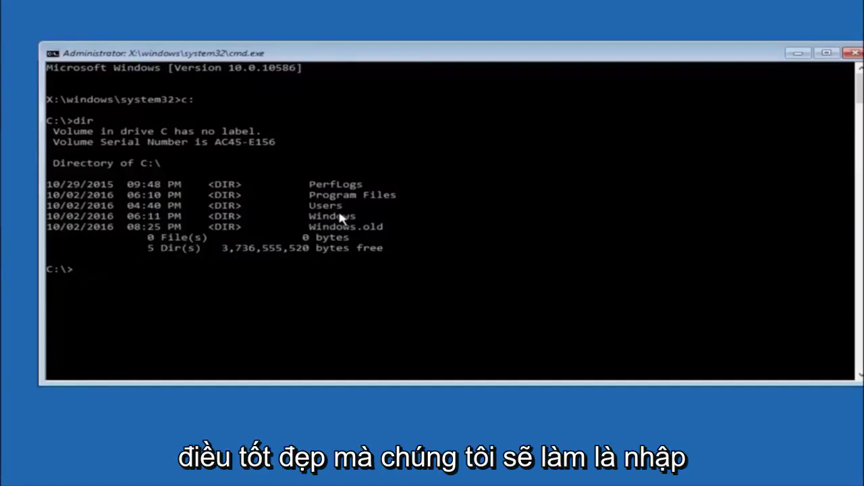
Change to the \windows\system32\config directory and create a folder named backup in it with md.
text(cd \windows\system32\config)
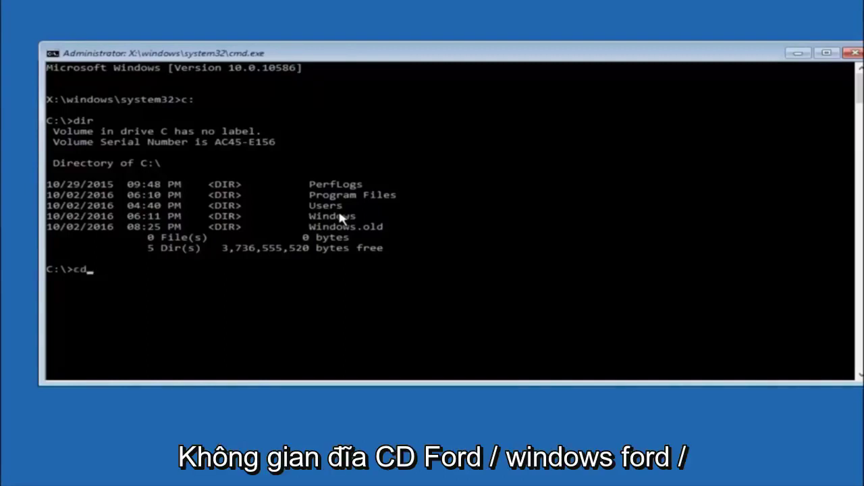
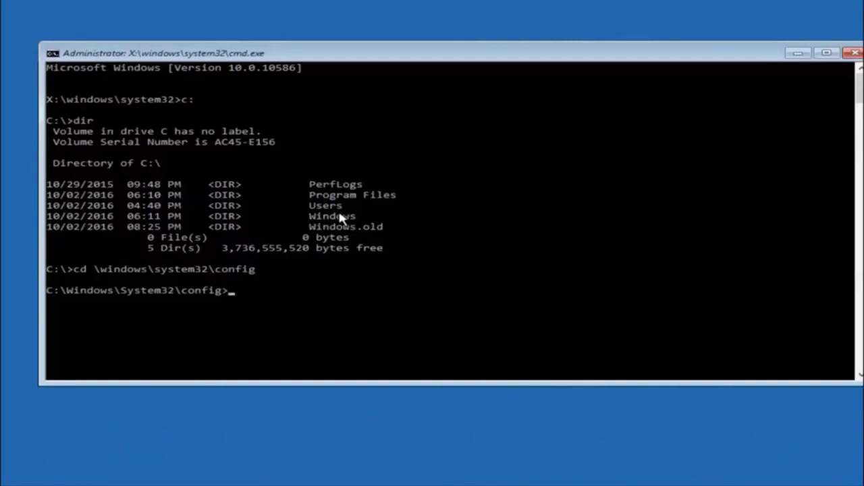
text(md )
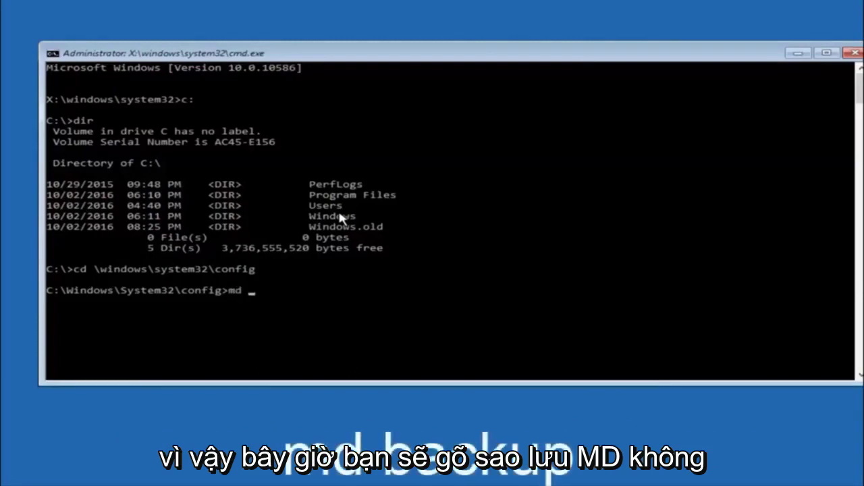
text(backup)
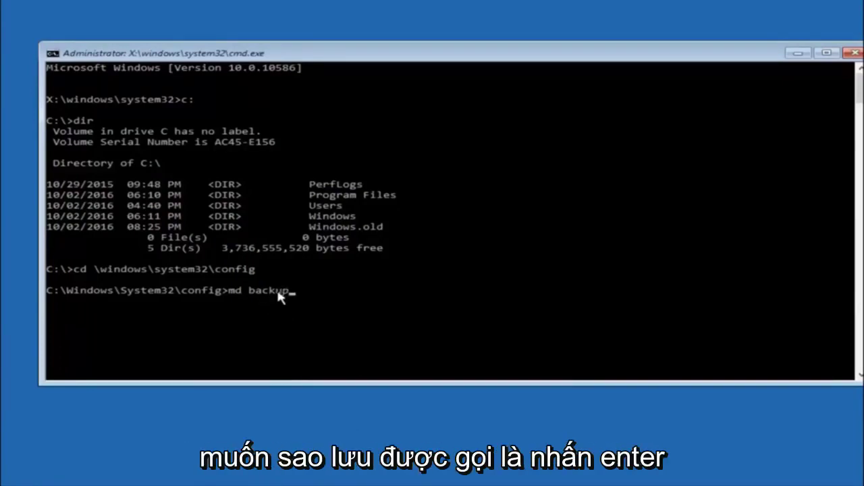
key(Return)
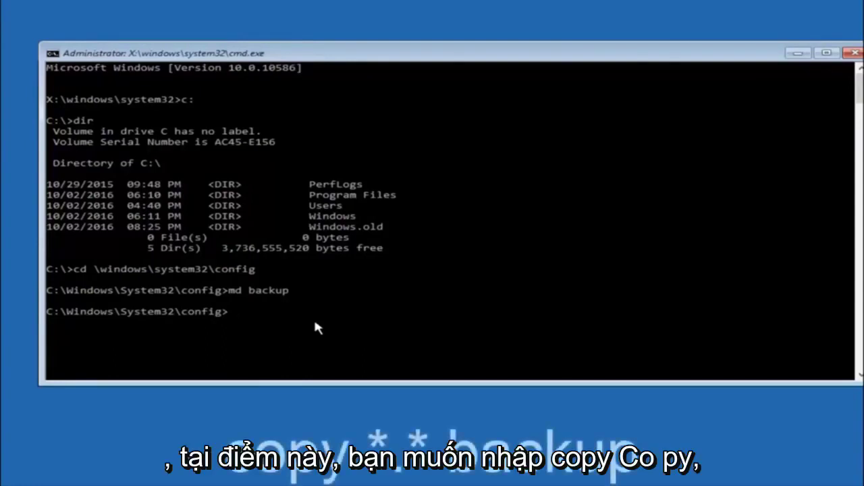
Copy all files of the config directory into the backup folder with copy *.* backup.
text(copy)
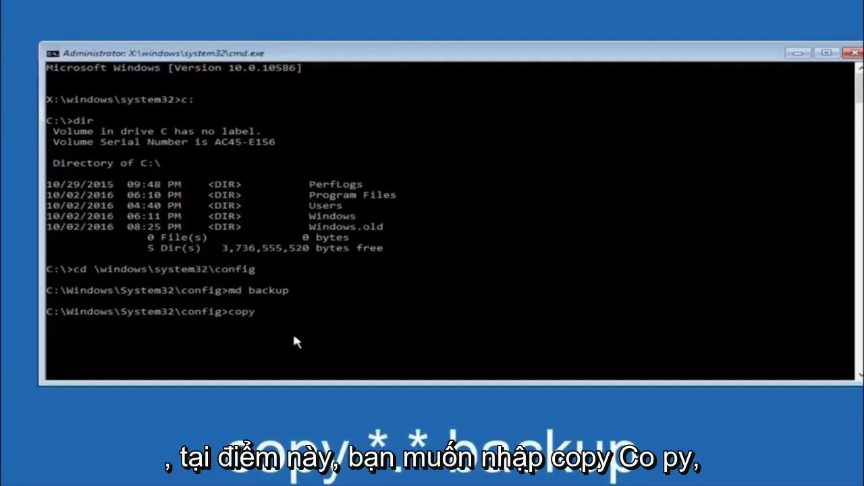
text( *)
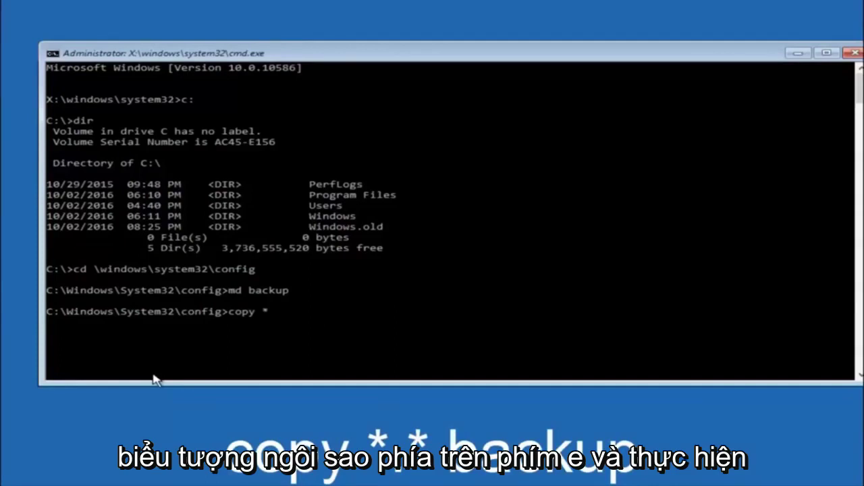
text(.*)
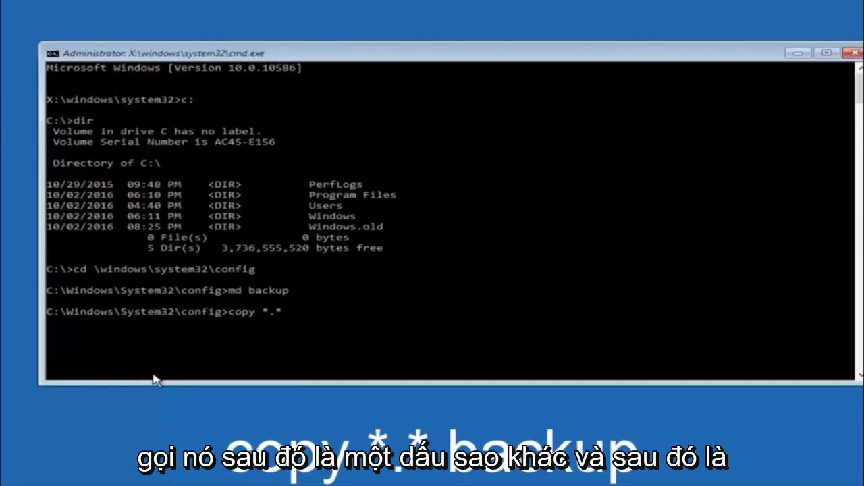
text(backup)
key(Return)
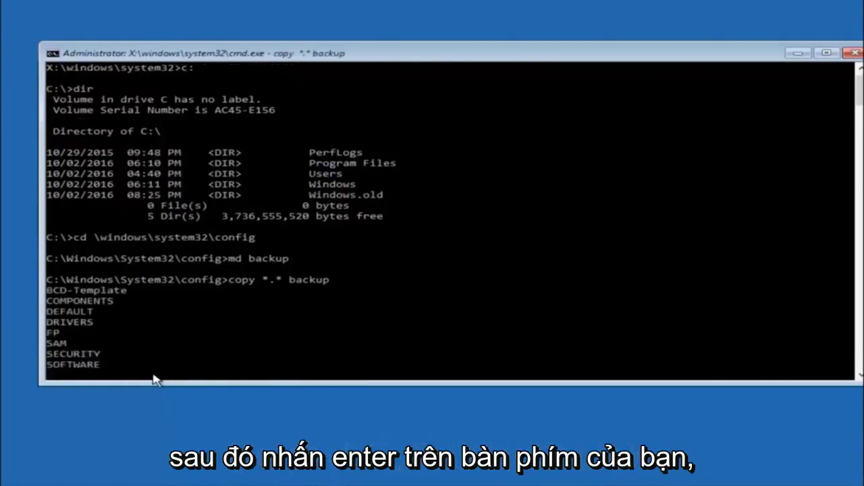
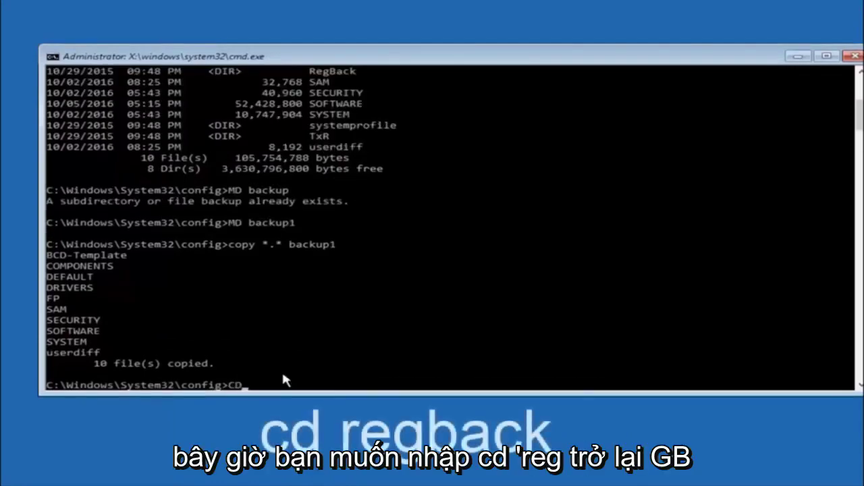
Change into the regback subdirectory of the config directory.
text(CD reg)
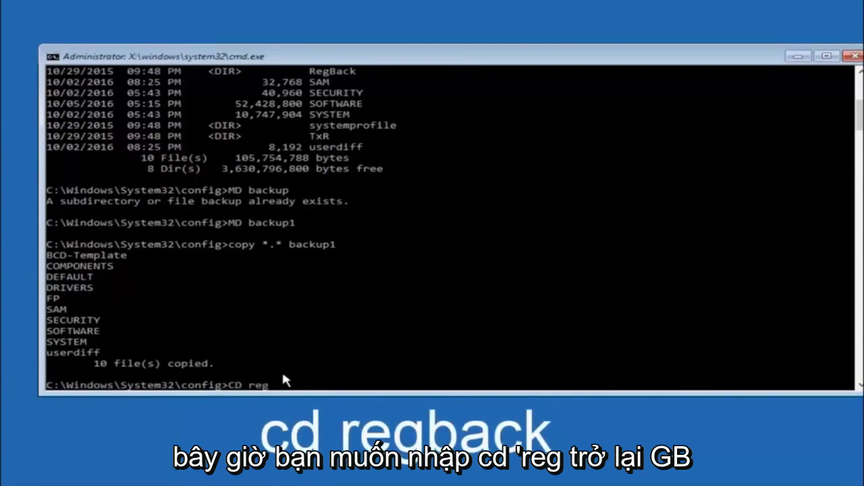
text(back)
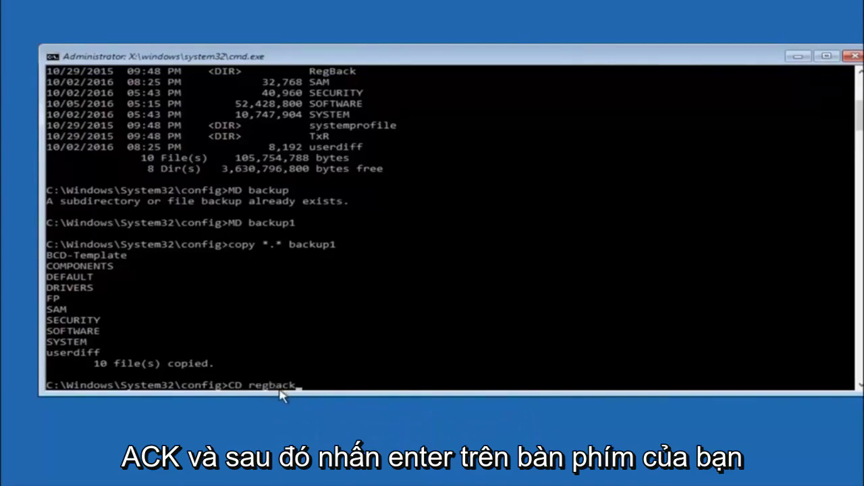
key(Return)
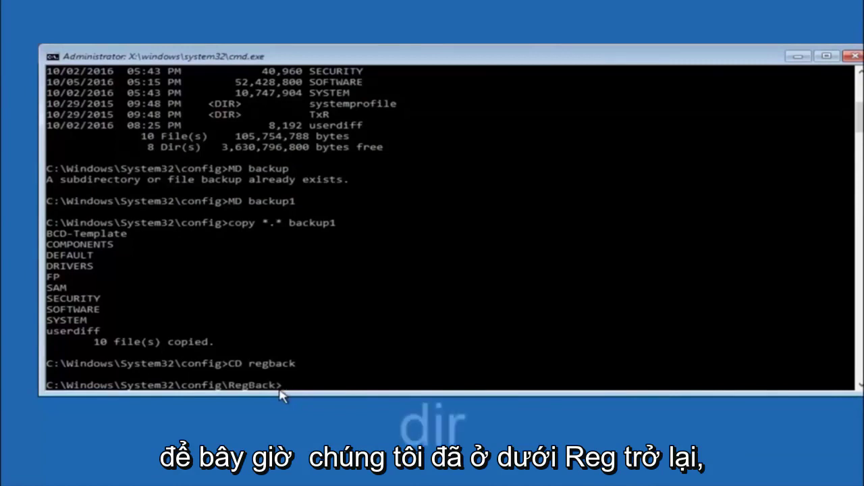
List the contents of the RegBack directory with dir and start copying all its files to the parent config directory with copy *.* ..
text(dir)
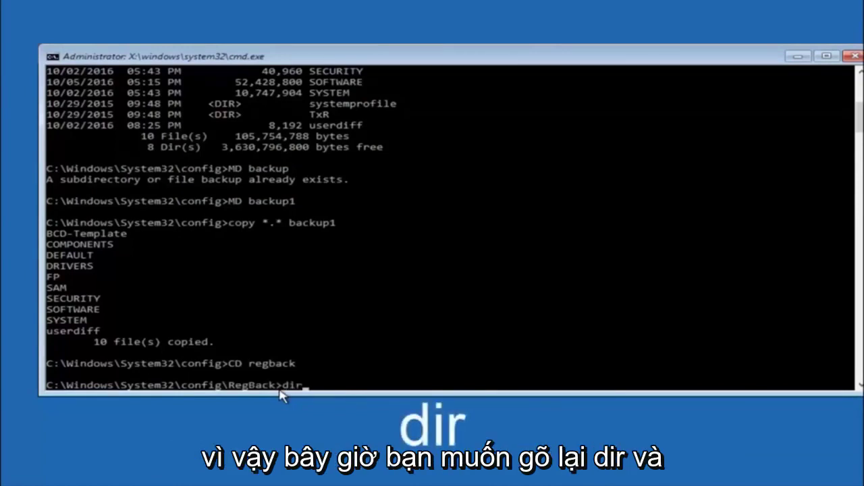
key(Return)
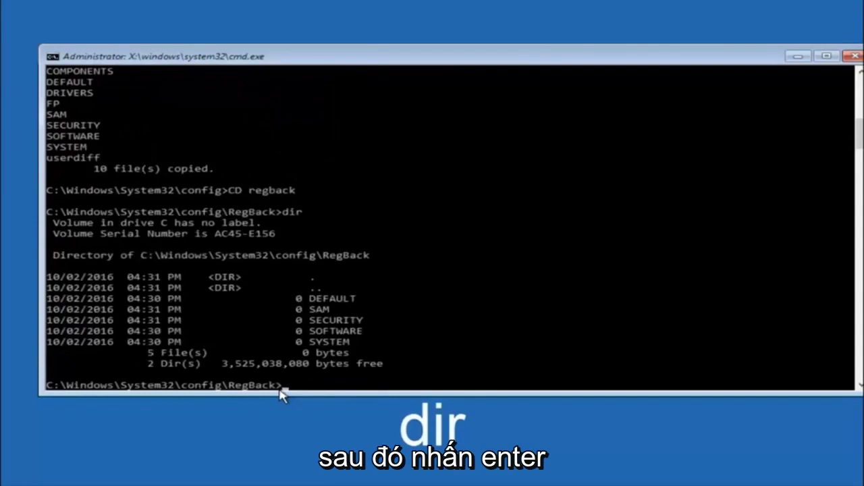
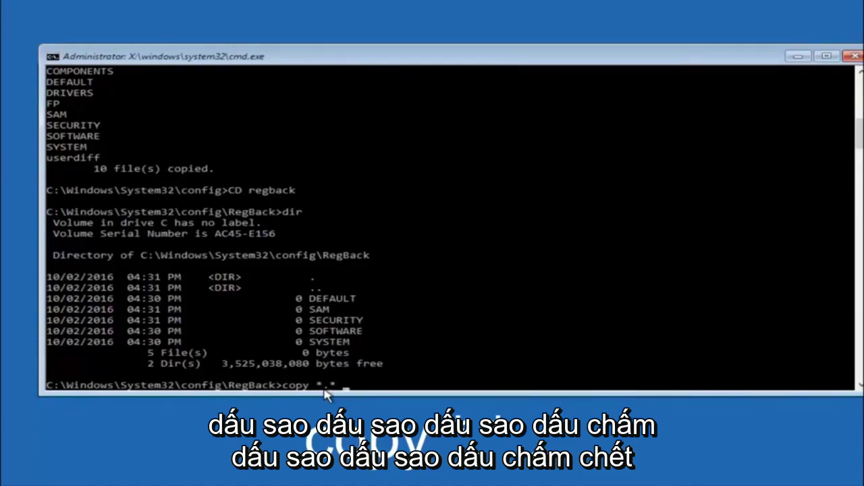
text(..)
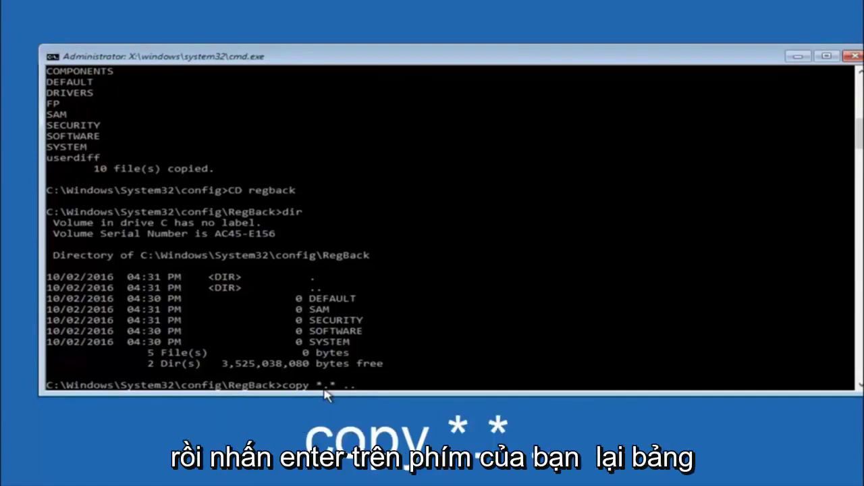
key(Return)
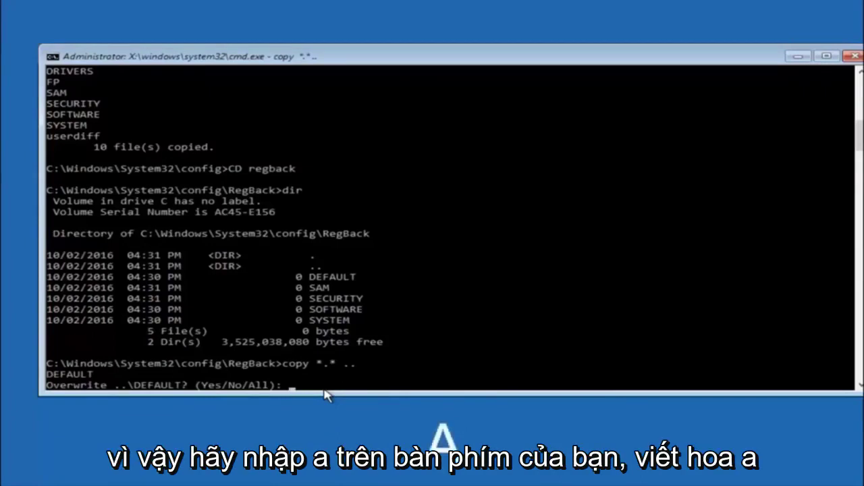
Answer A to overwrite all existing files in the config directory with the RegBack copies, and close the Command Prompt.
text(A)
key(Return)
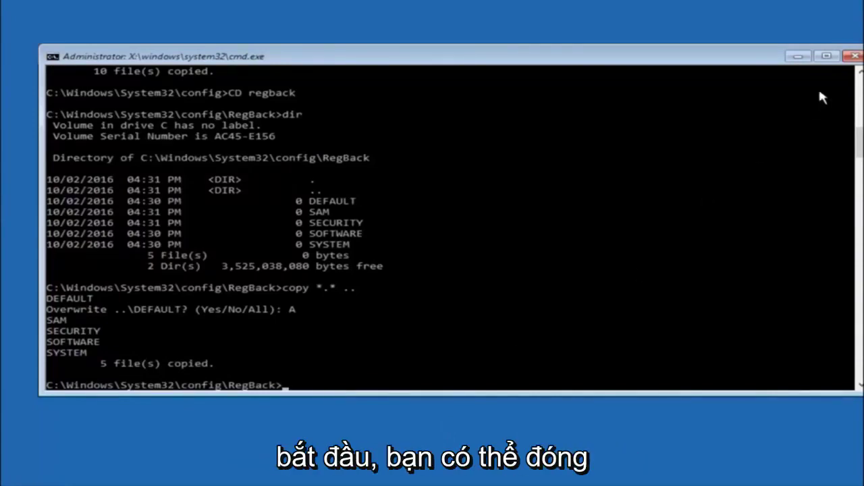
click(853, 56)
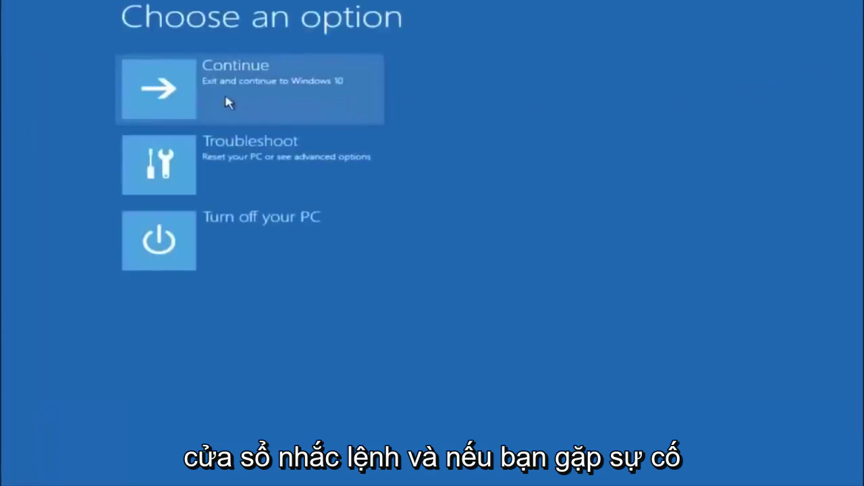